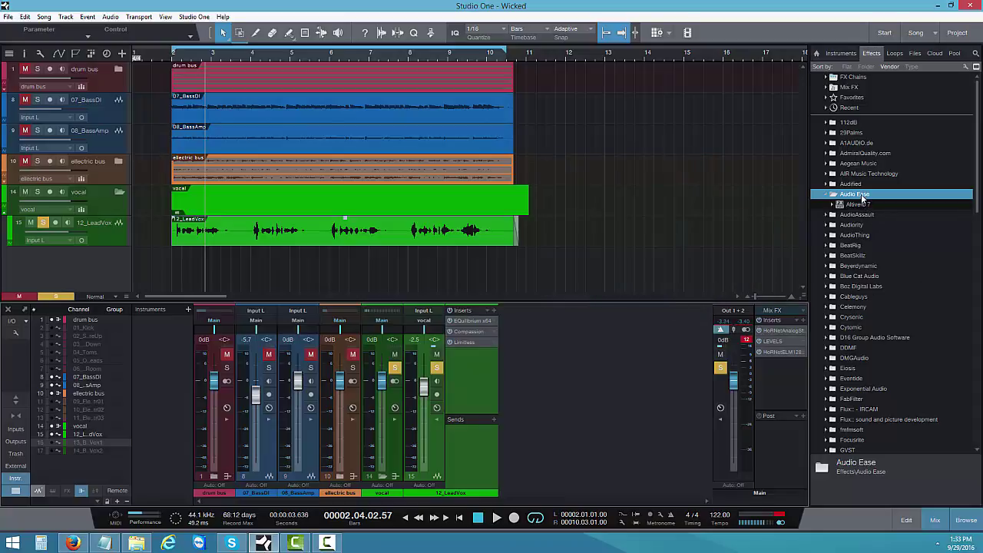
Add Altiverb 7 as a send effect on the 12_LeadVox channel and audition its Teldex reverb on the vocal
drag(856, 209, 489, 434)
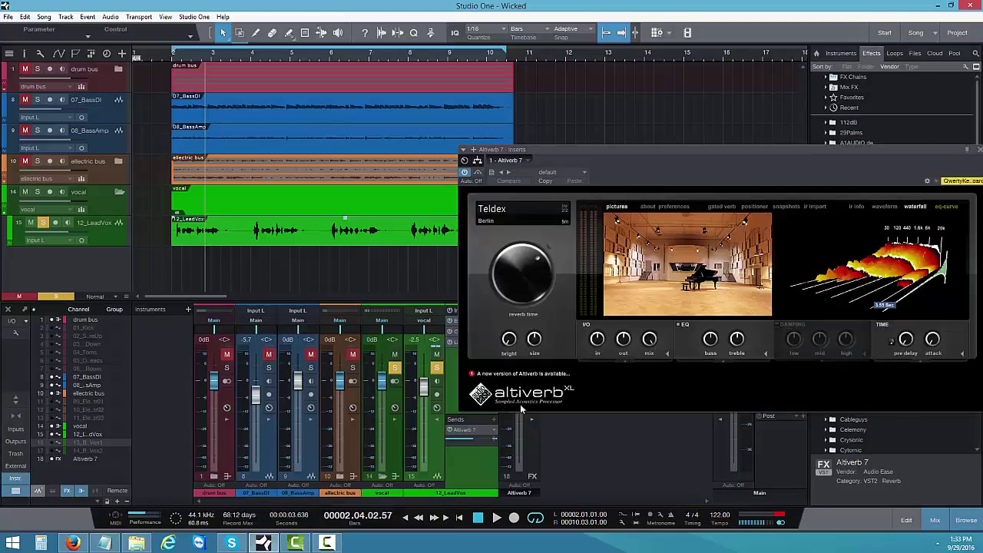
drag(710, 165, 559, 118)
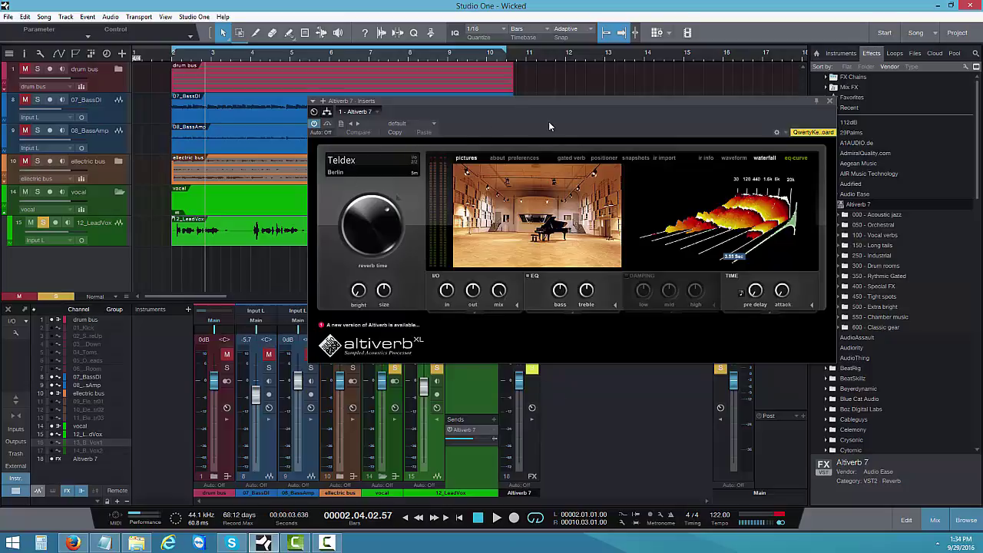
drag(533, 121, 601, 91)
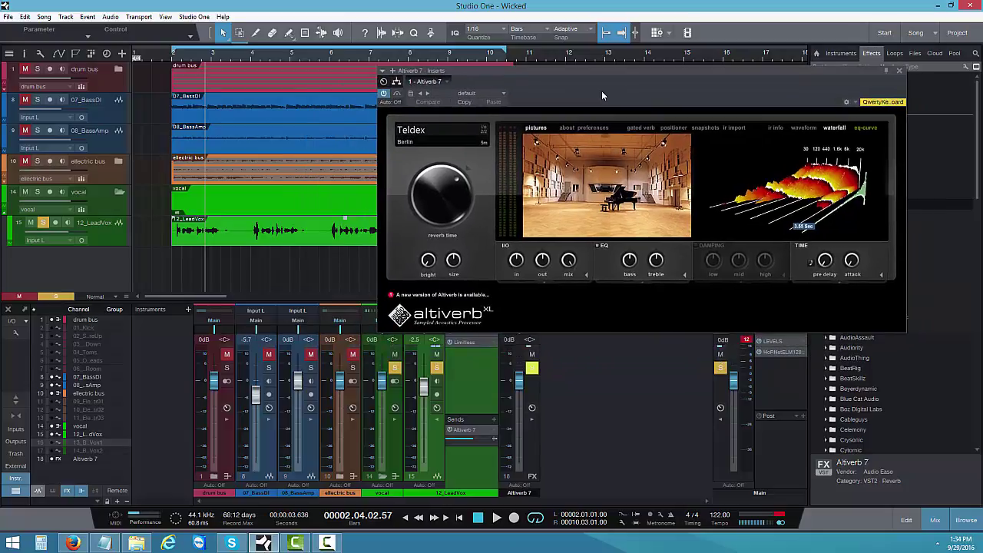
click(496, 519)
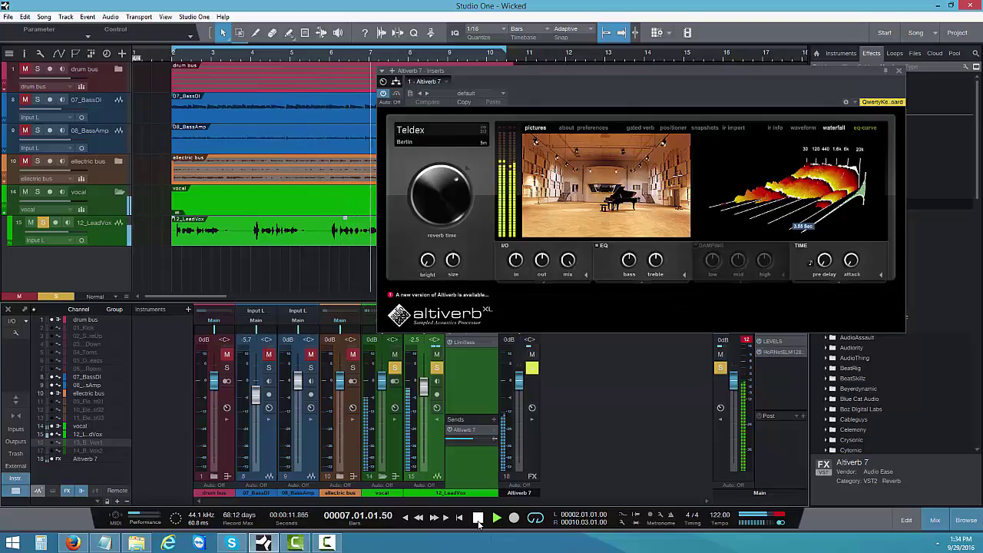
click(477, 520)
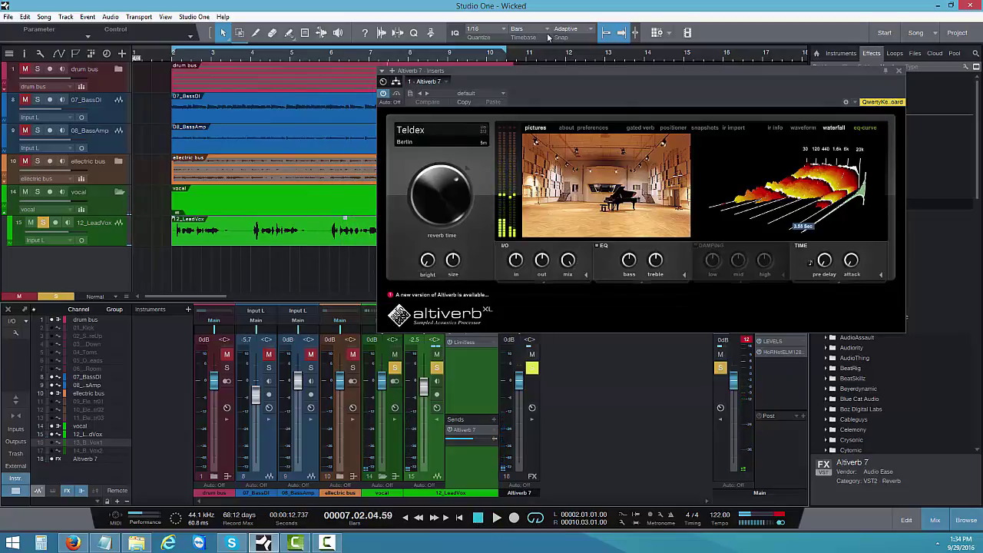
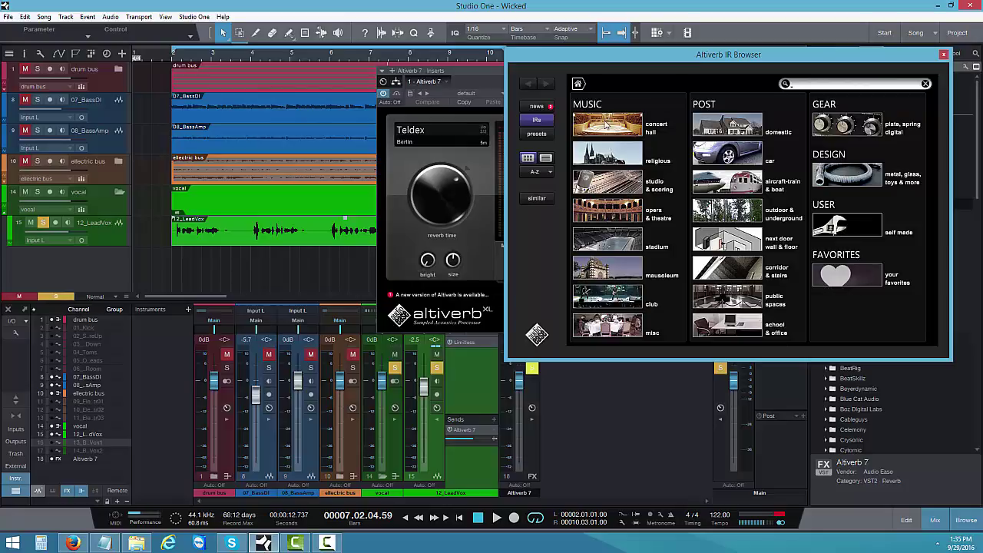
Browse the concert hall impulse responses in Altiverb's IR browser
click(606, 125)
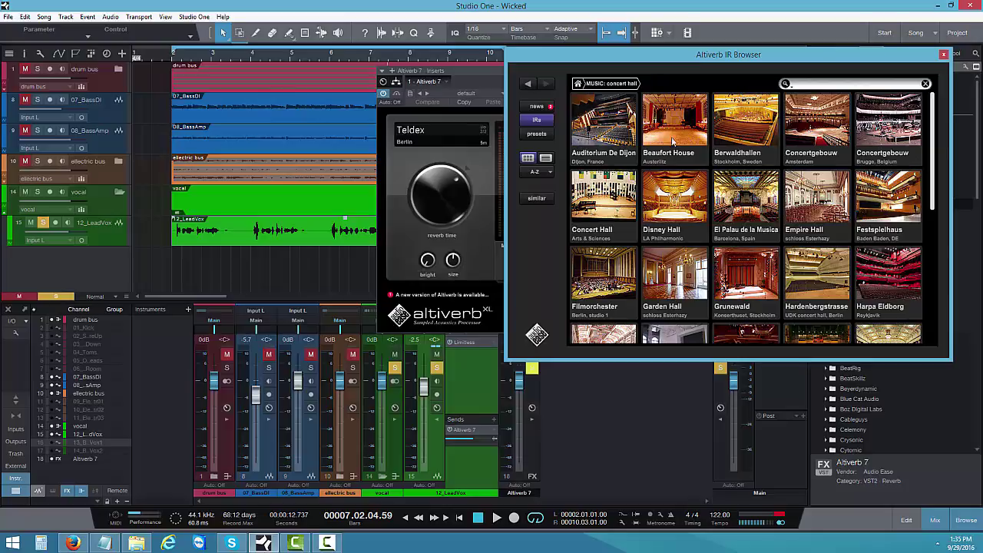
scroll(848, 214, down, 1)
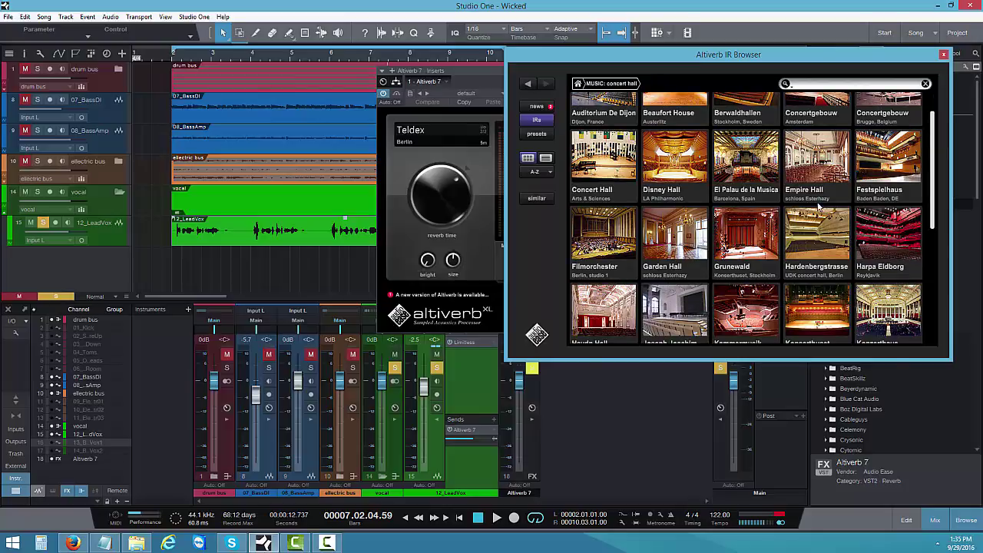
scroll(804, 209, up, 1)
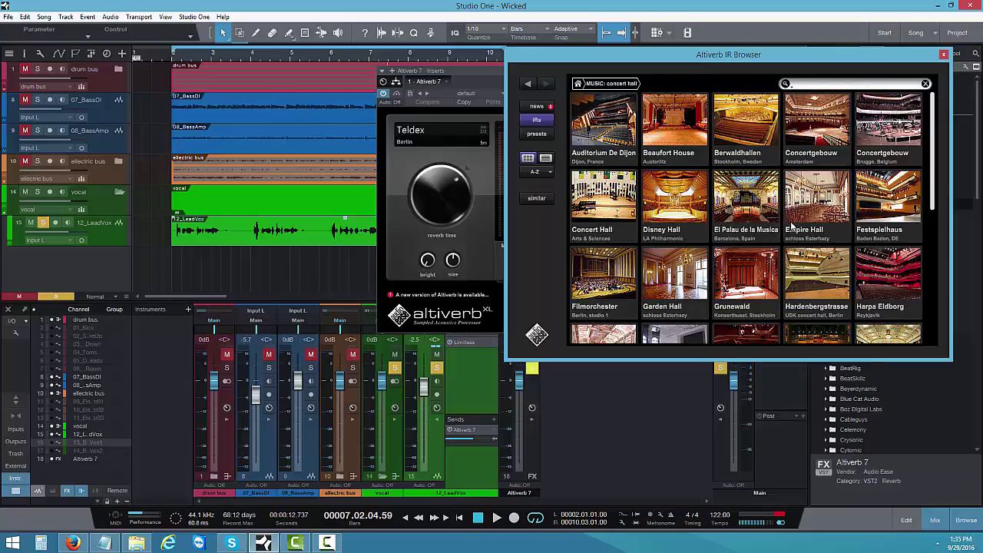
Load the Opera of Ghent impulse response from the opera & theatre category and close the IR browser
click(578, 84)
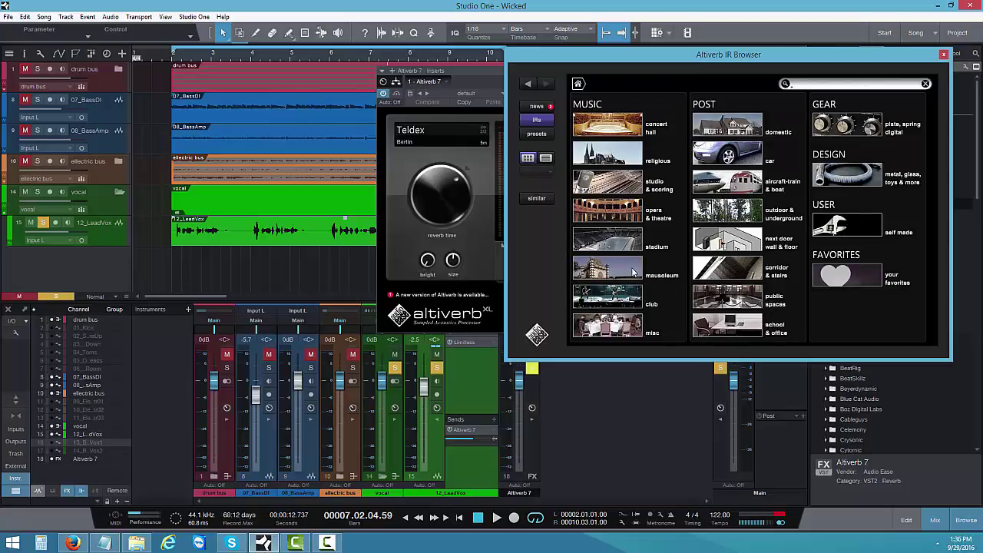
click(620, 215)
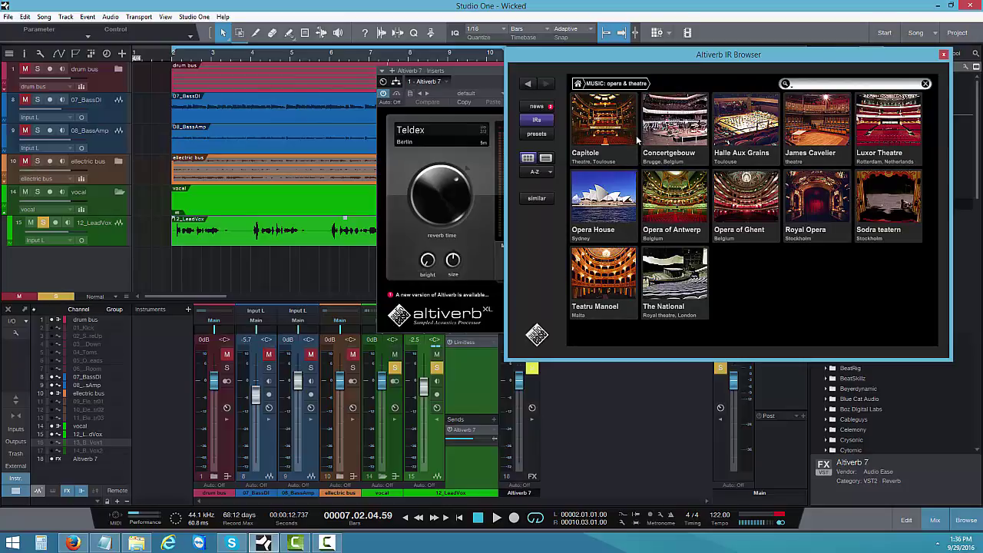
click(741, 200)
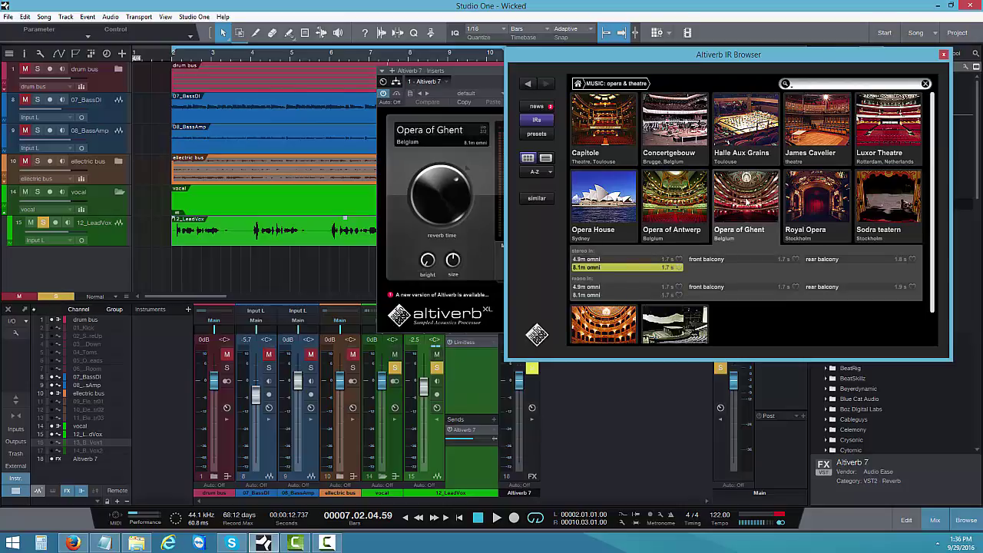
click(943, 56)
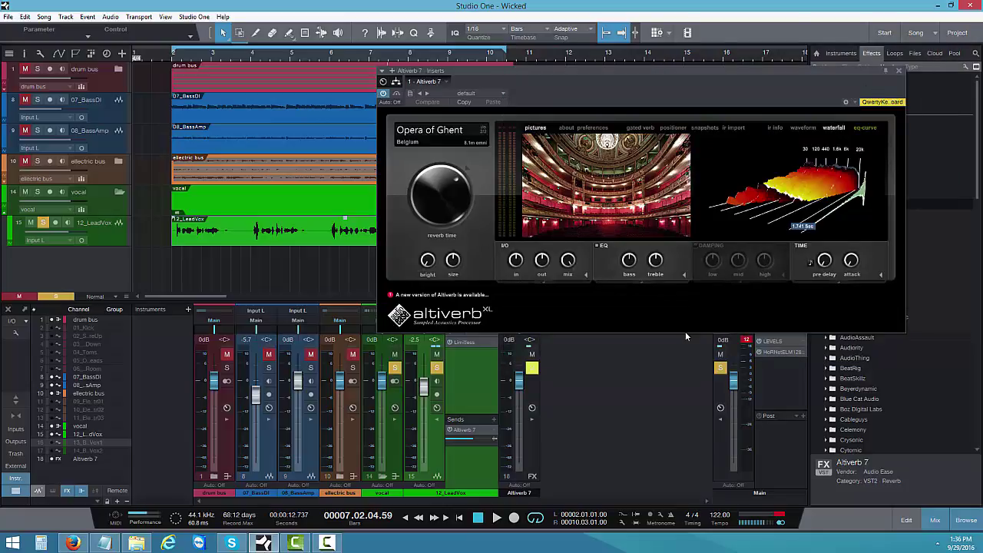
Play back the soloed lead vocal to audition the Opera of Ghent reverb
click(496, 518)
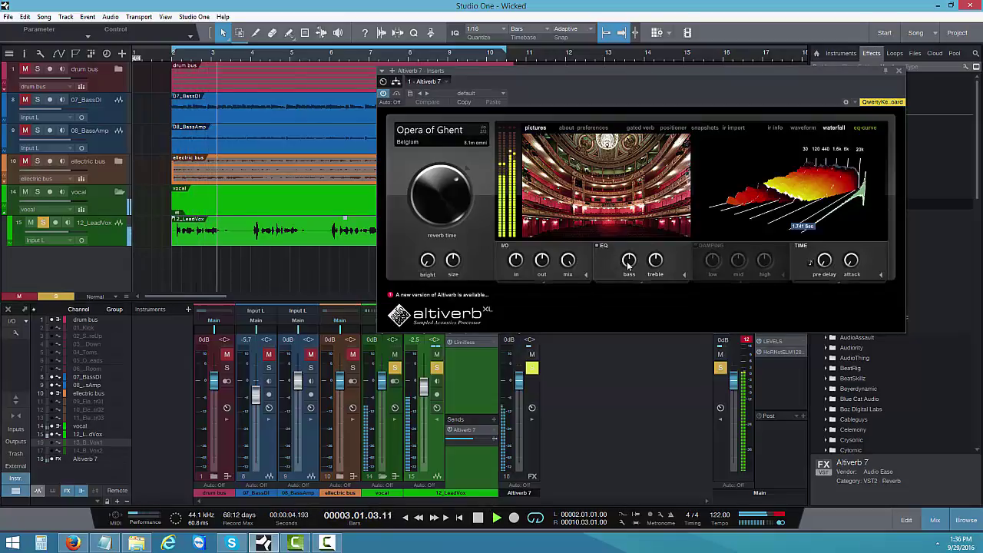
mouse_move(624, 261)
mouse_move(561, 265)
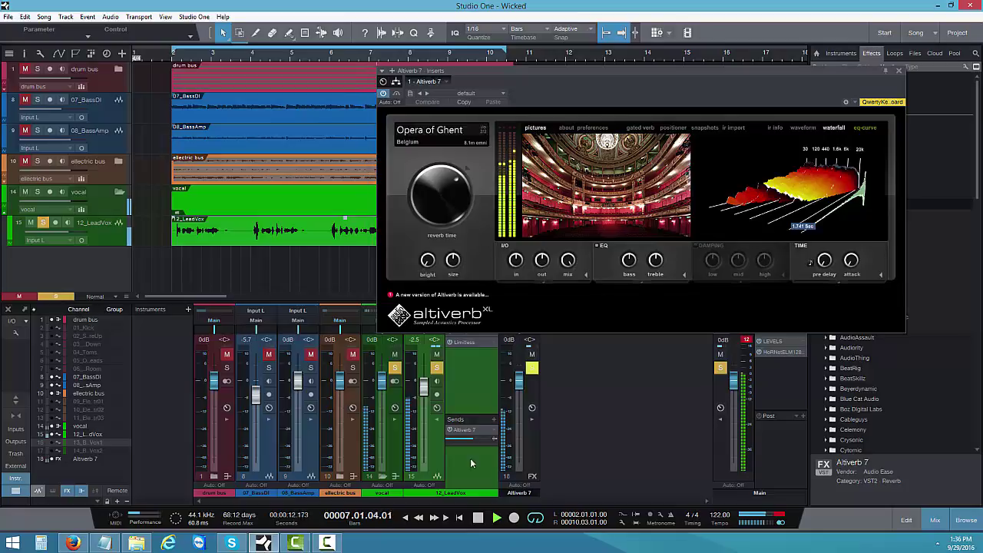
click(478, 518)
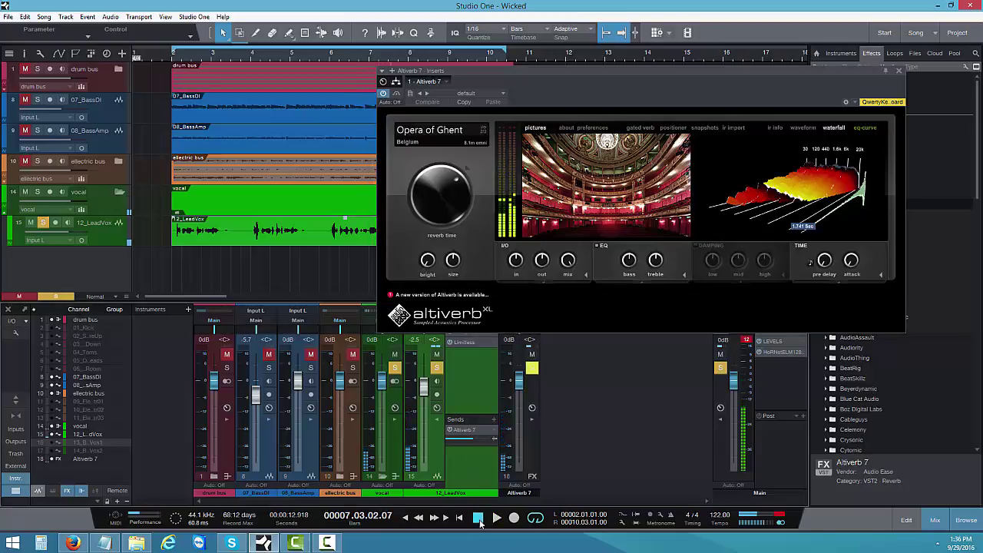
Load the Royal Opera Stockholm impulse response in Altiverb and audition it on the lead vocal
click(437, 133)
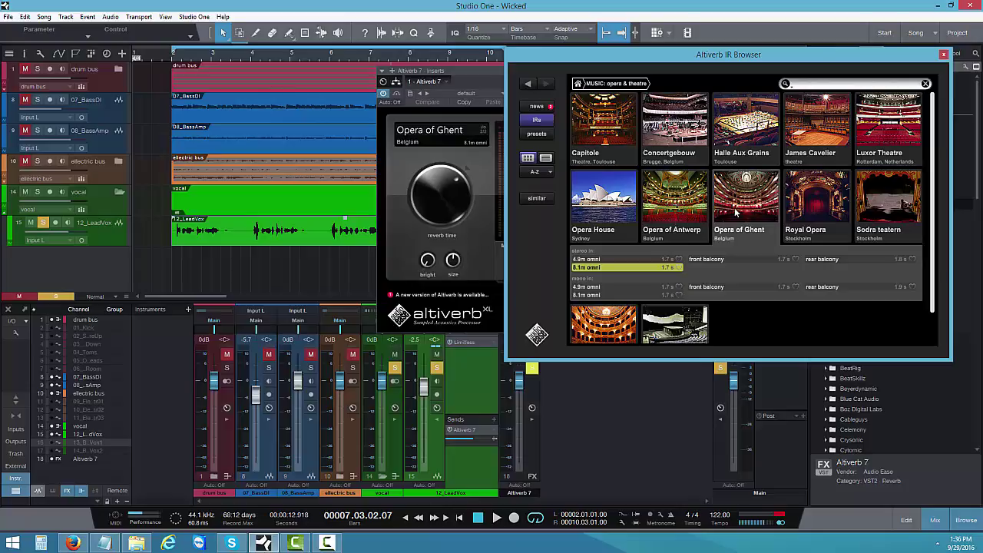
click(815, 204)
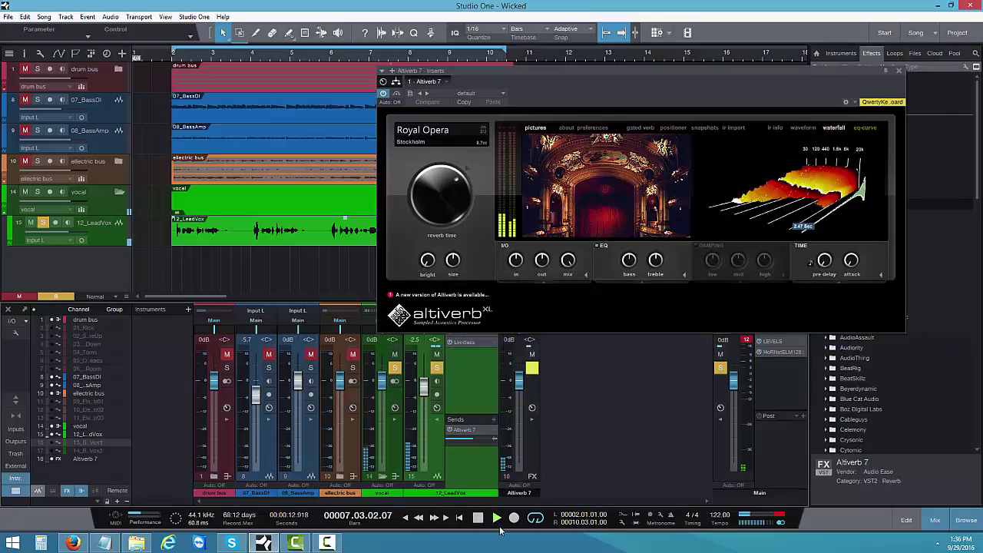
click(500, 522)
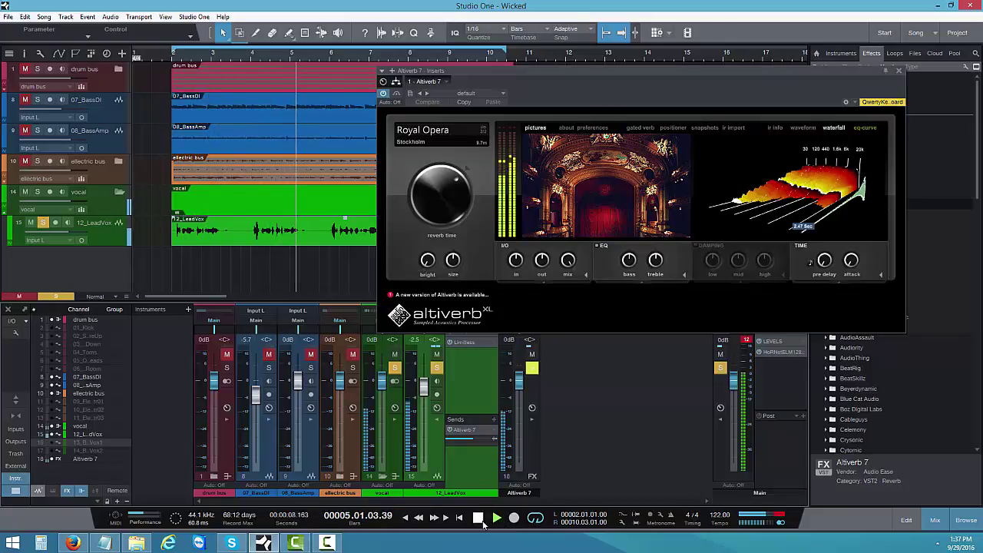
click(481, 522)
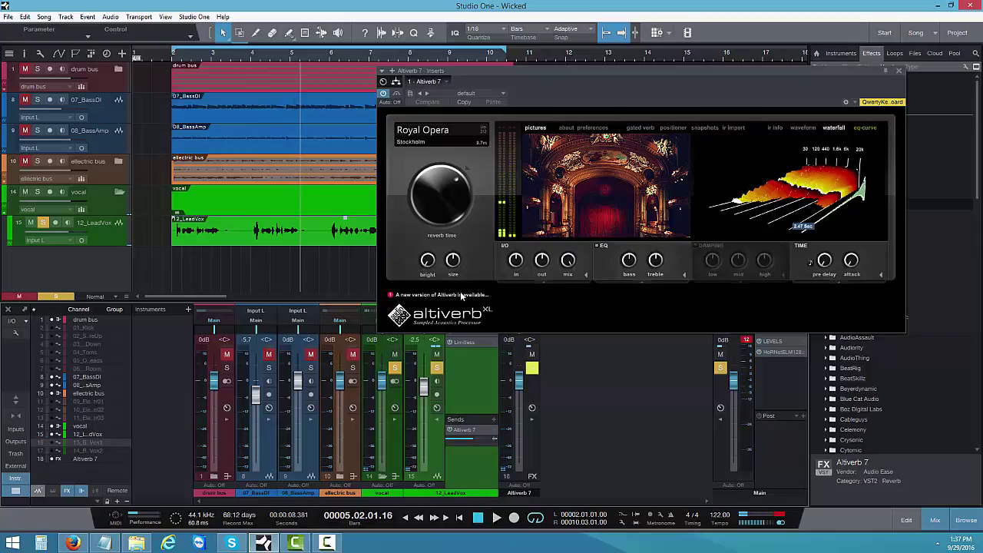
Load the Wembley Stadium impulse response from the stadium category in Altiverb's IR browser
mouse_move(449, 192)
click(447, 137)
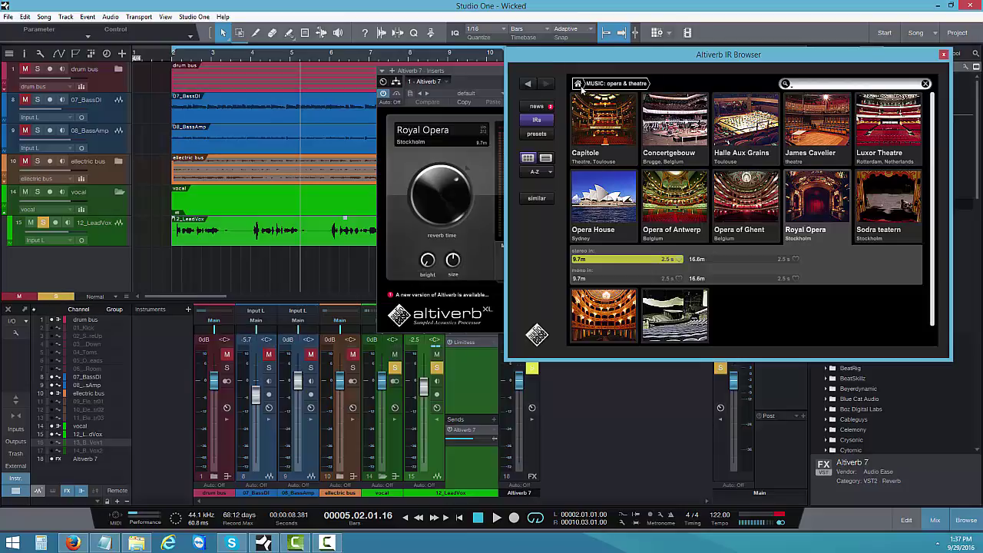
click(580, 85)
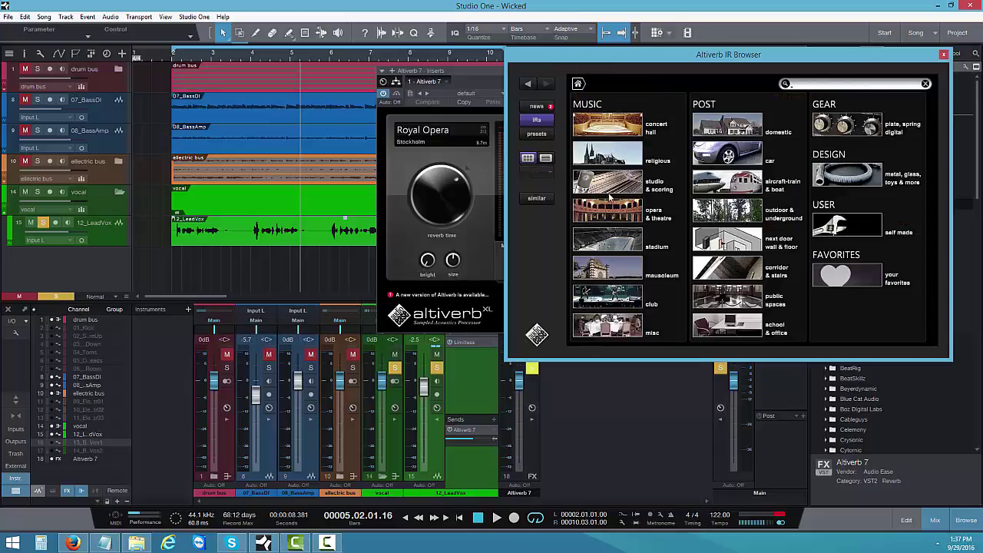
click(612, 239)
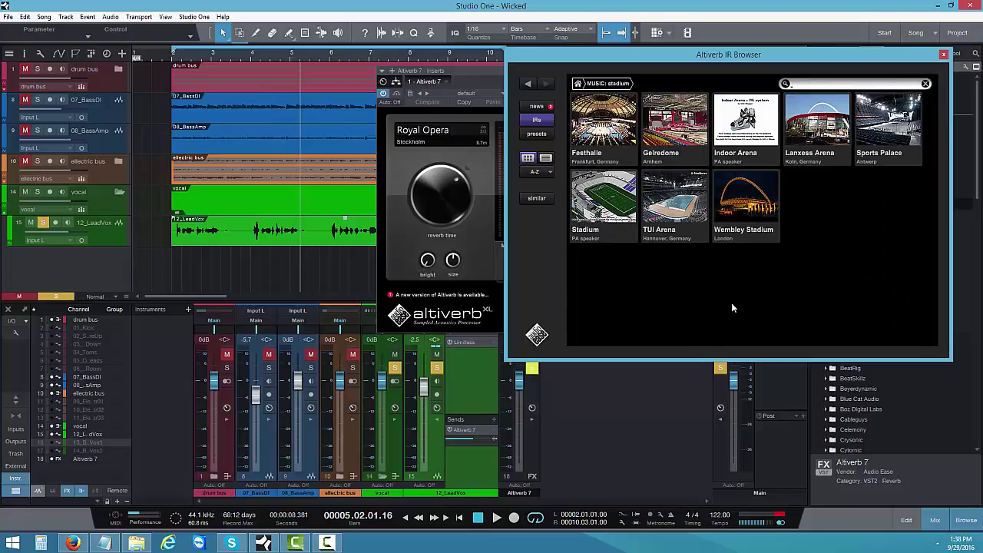
click(745, 208)
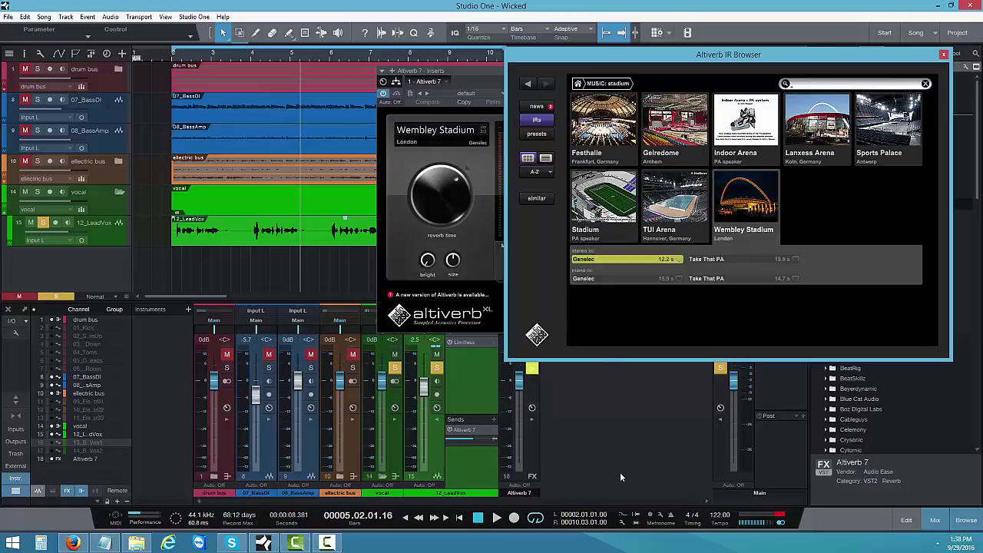
Audition the lead vocal through the Wembley Stadium reverb and close the Altiverb window
click(495, 518)
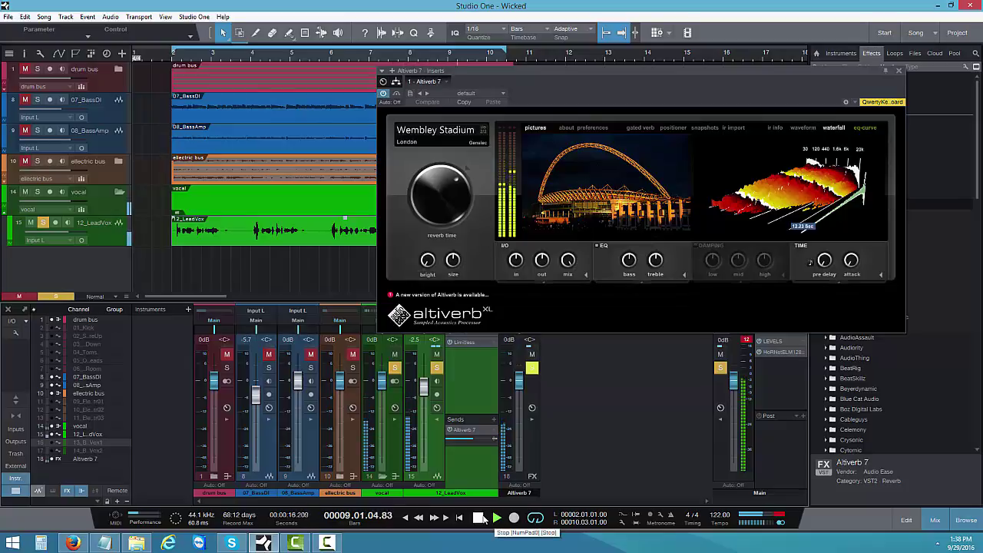
click(480, 518)
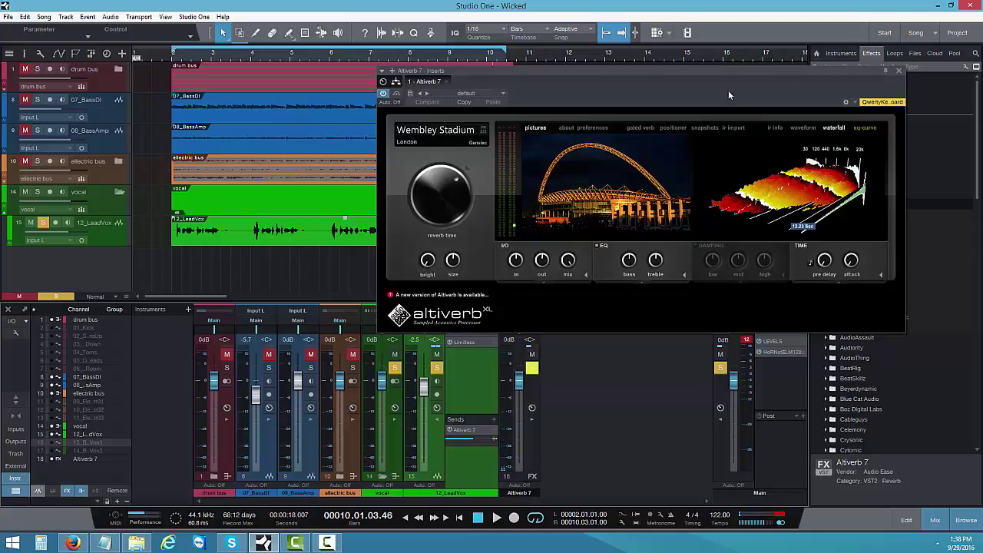
drag(818, 95, 808, 131)
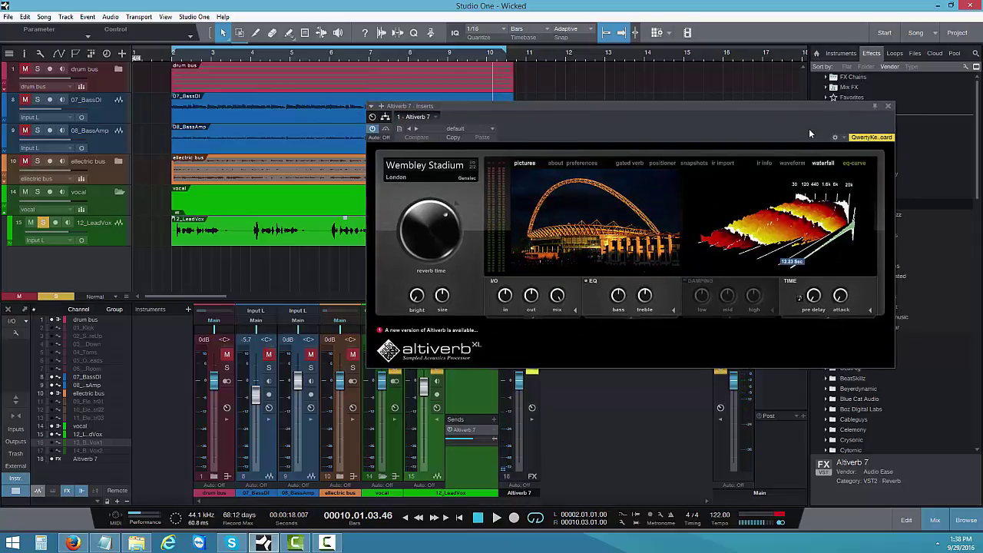
click(888, 109)
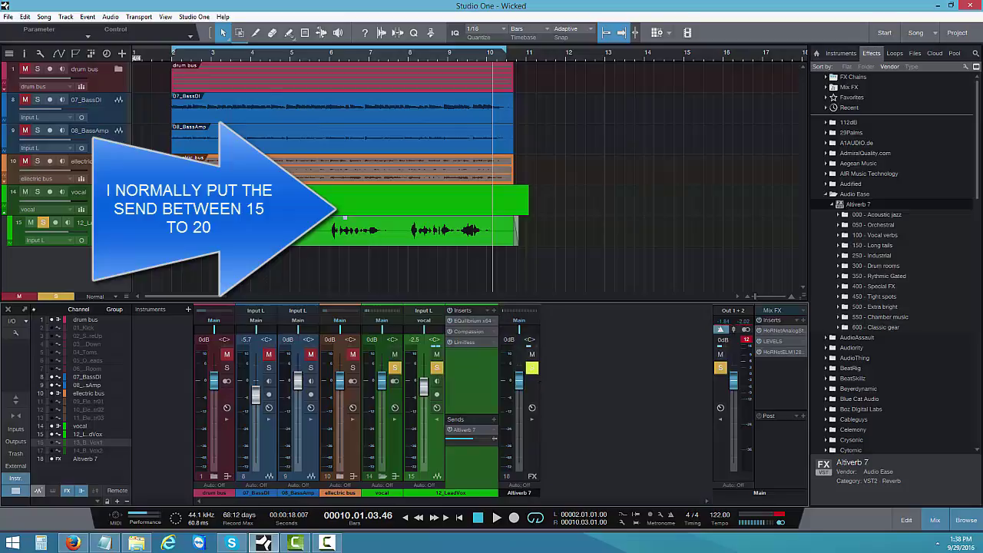
Turn off the active track solos and play back the full mix with the vocal reverb
click(56, 296)
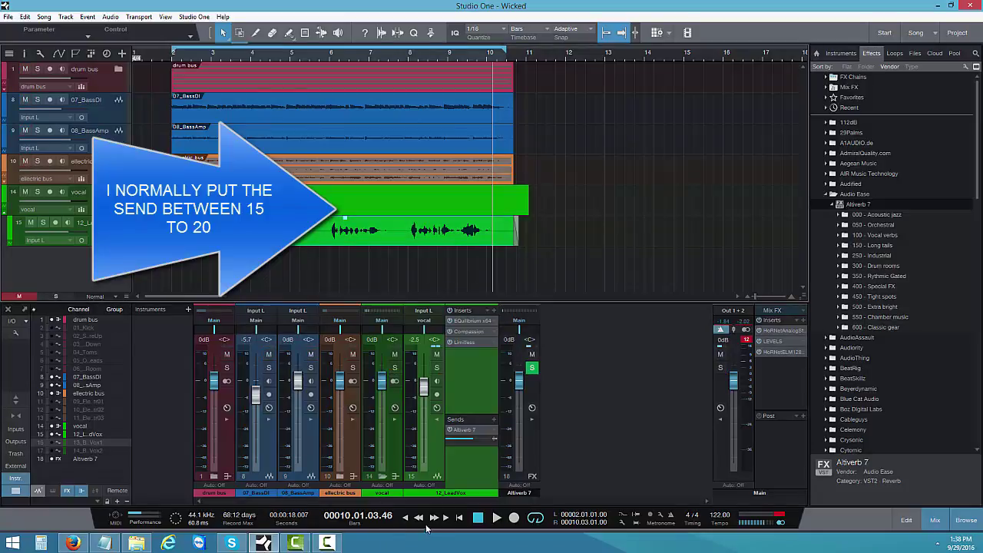
click(408, 518)
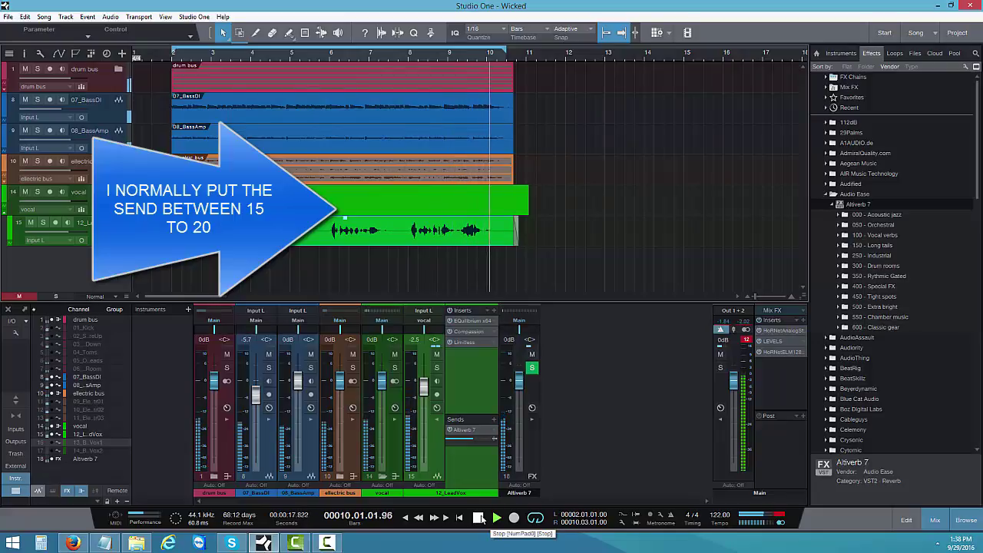
click(479, 518)
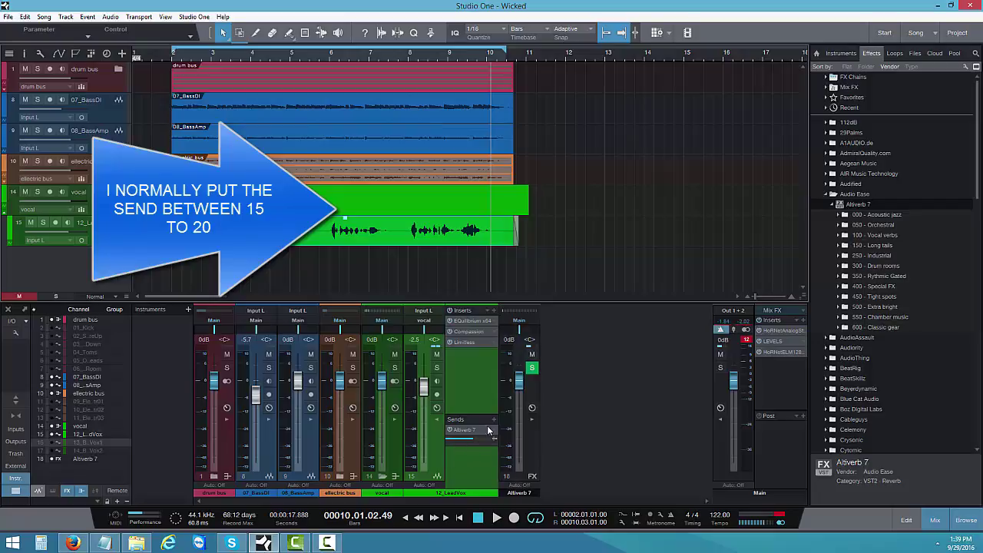
Solo the Altiverb 7 effects channel and, during playback from bar 2, lower the 12_LeadVox send level to about -18.7 dB
click(531, 369)
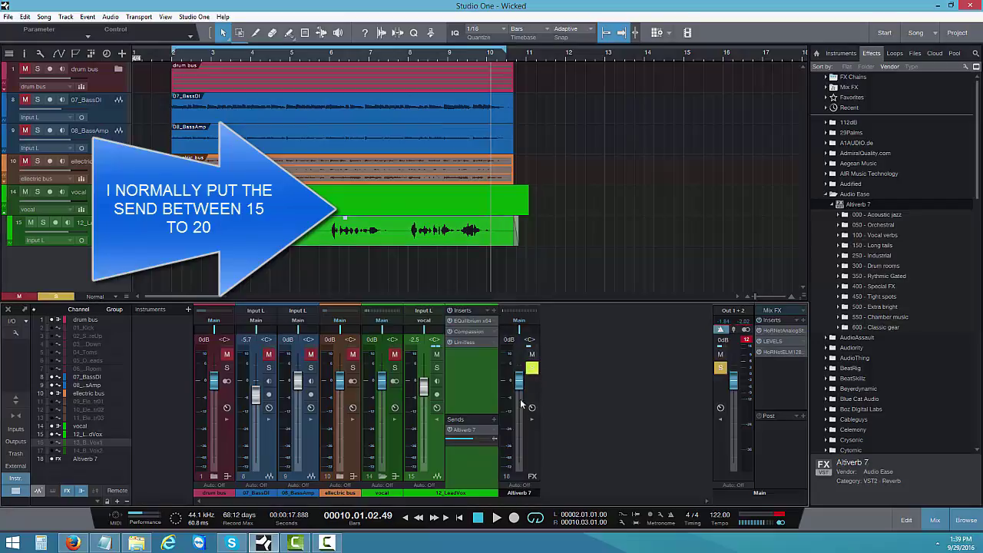
click(172, 59)
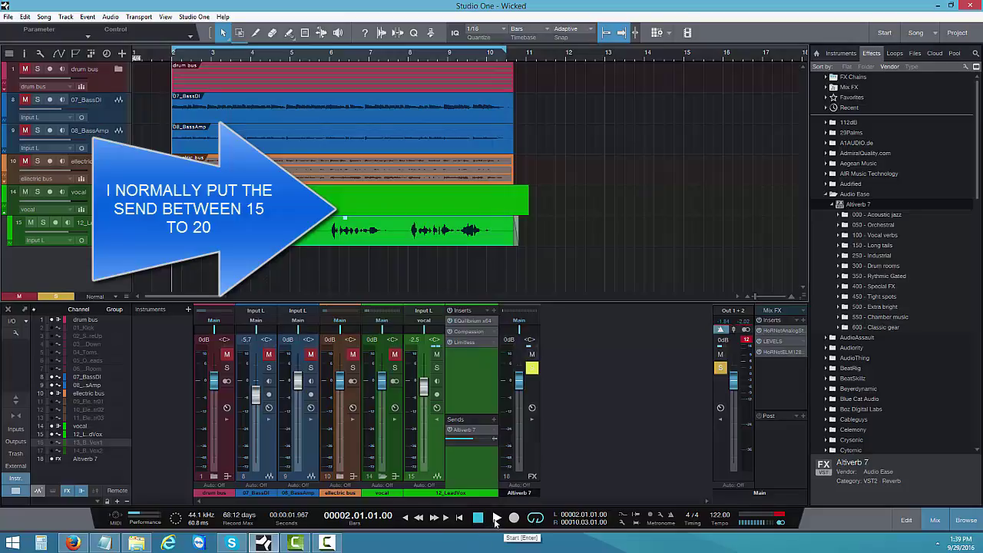
click(495, 519)
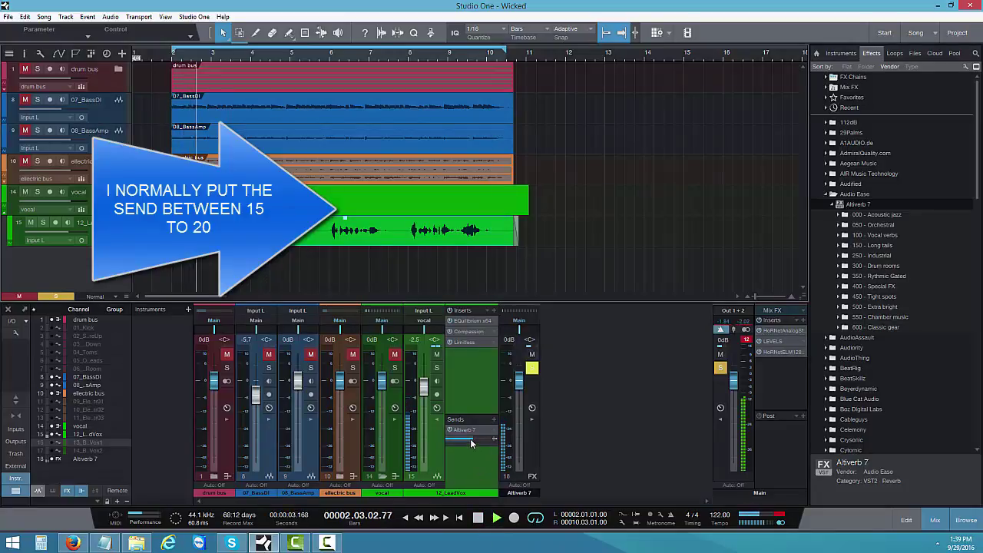
mouse_move(471, 444)
mouse_down()
mouse_move(411, 501)
mouse_move(335, 532)
mouse_move(406, 522)
mouse_move(489, 486)
mouse_move(459, 442)
mouse_up()
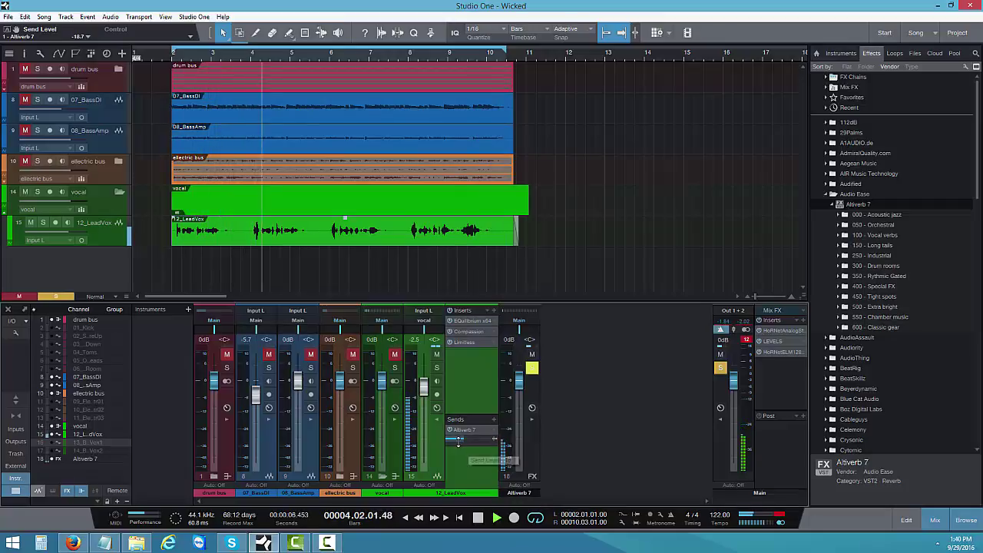
Lower the 12_LeadVox send to Altiverb 7 to about -21.6 dB and turn off the Altiverb 7 channel's solo
scroll(460, 443, down, 1)
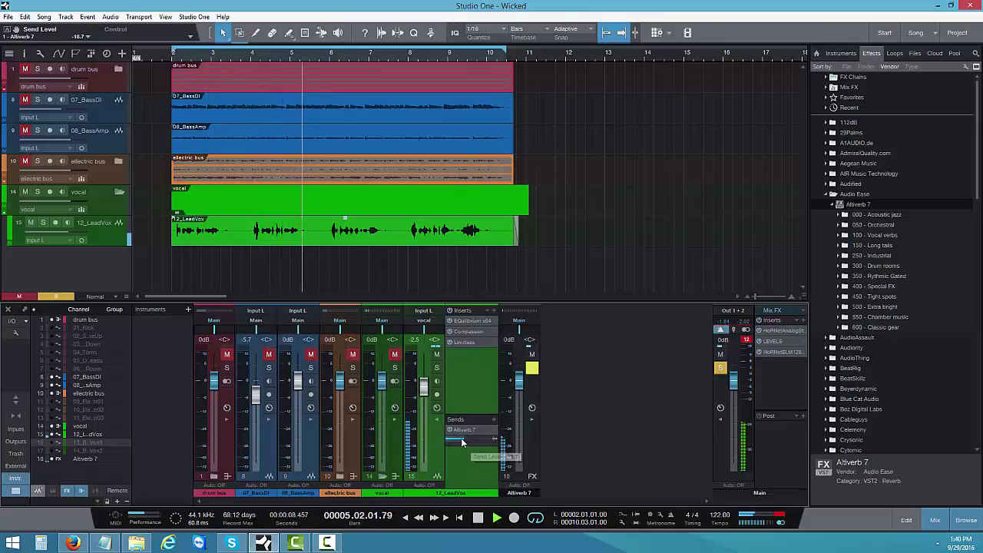
scroll(460, 443, down, 2)
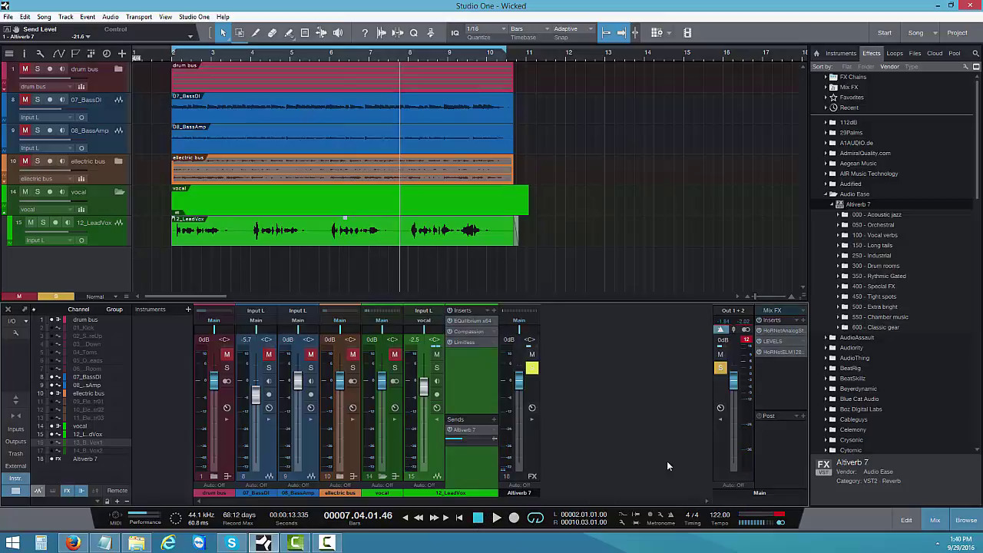
click(531, 368)
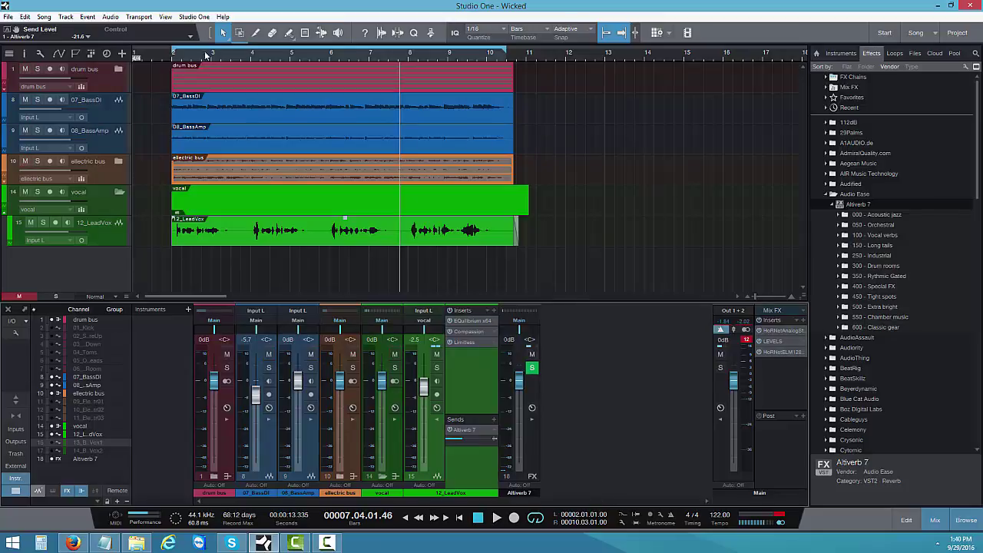
Play the full mix from bar 2 and raise the 12_LeadVox send level to about -18.7 dB
click(173, 60)
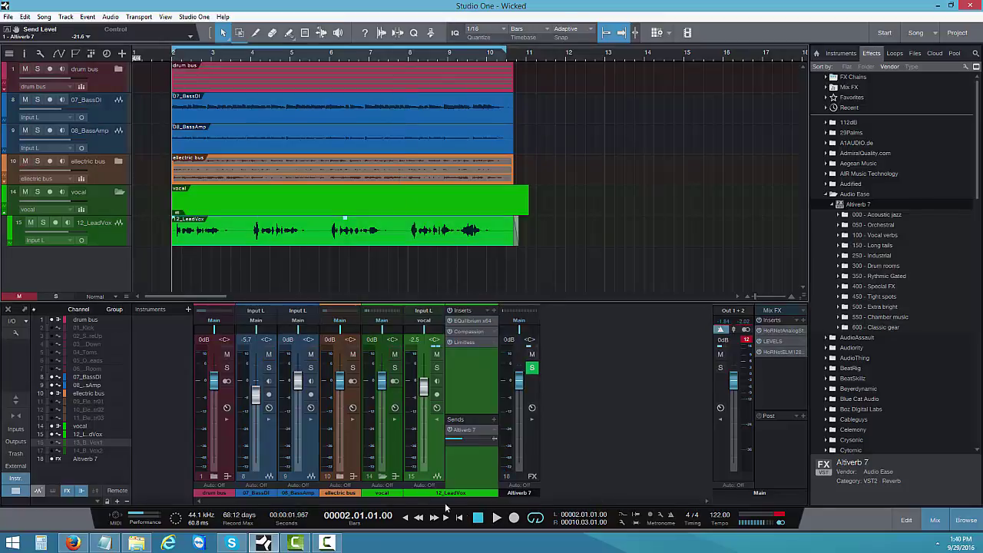
click(494, 519)
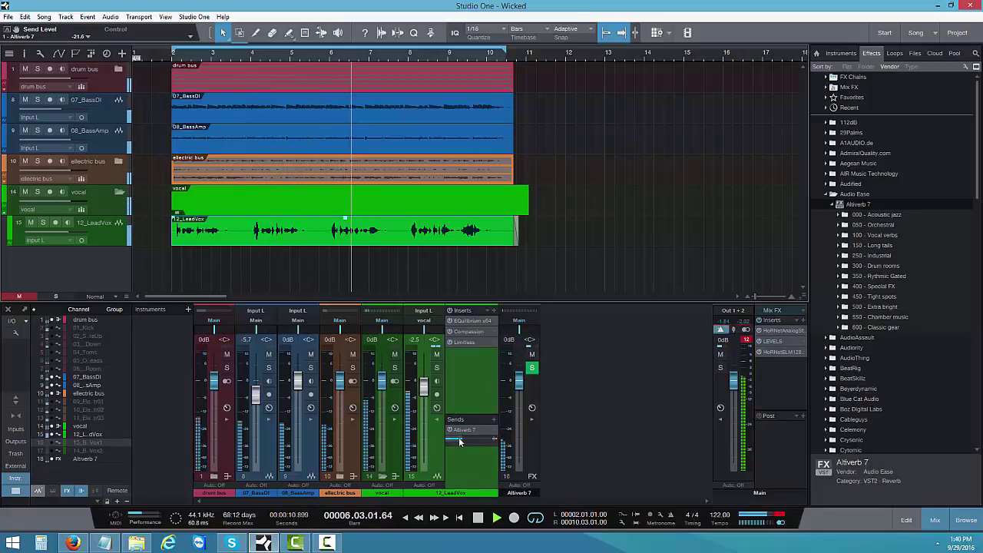
drag(459, 442, 464, 443)
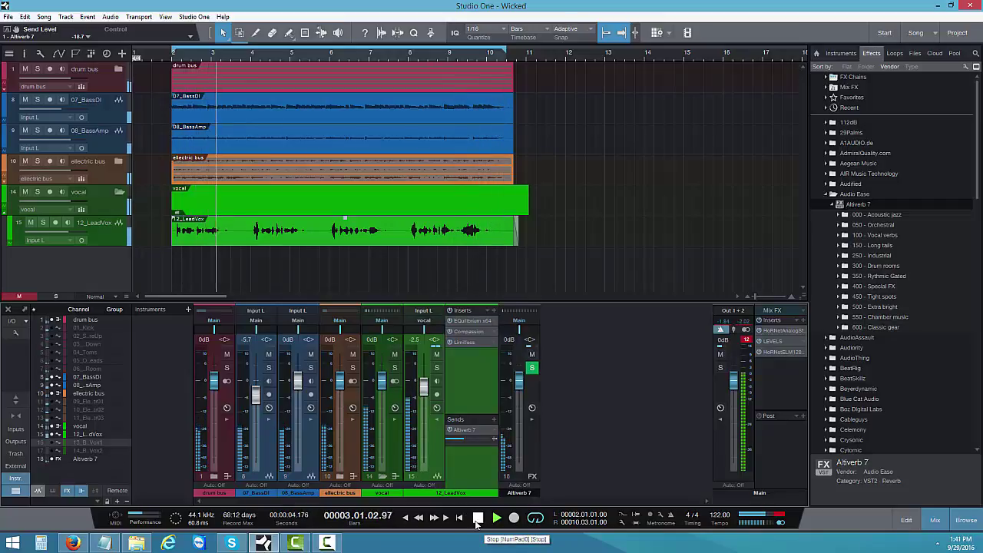
click(477, 519)
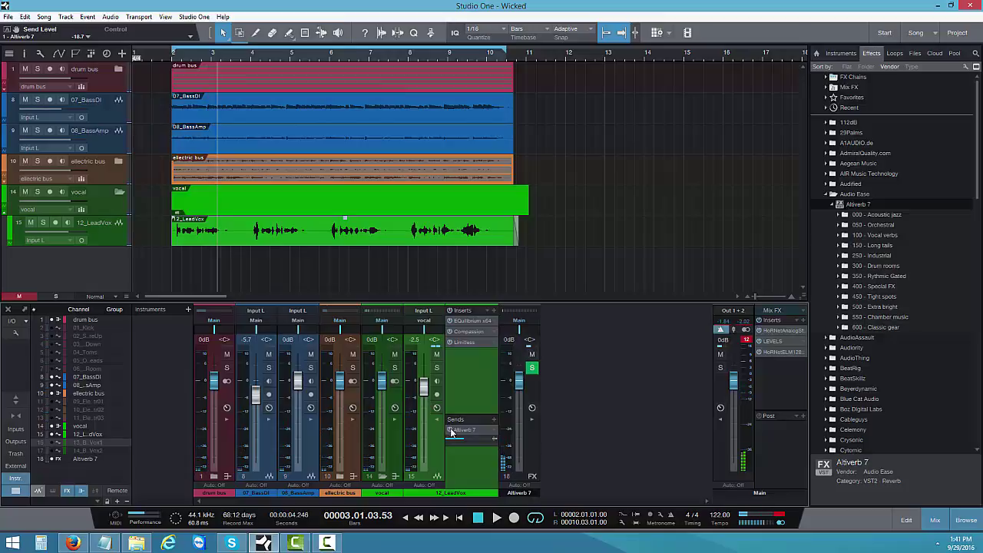
During full-mix playback, try the 12_LeadVox send level at about -15.8 dB and bring it back to about -18.7 dB
click(495, 519)
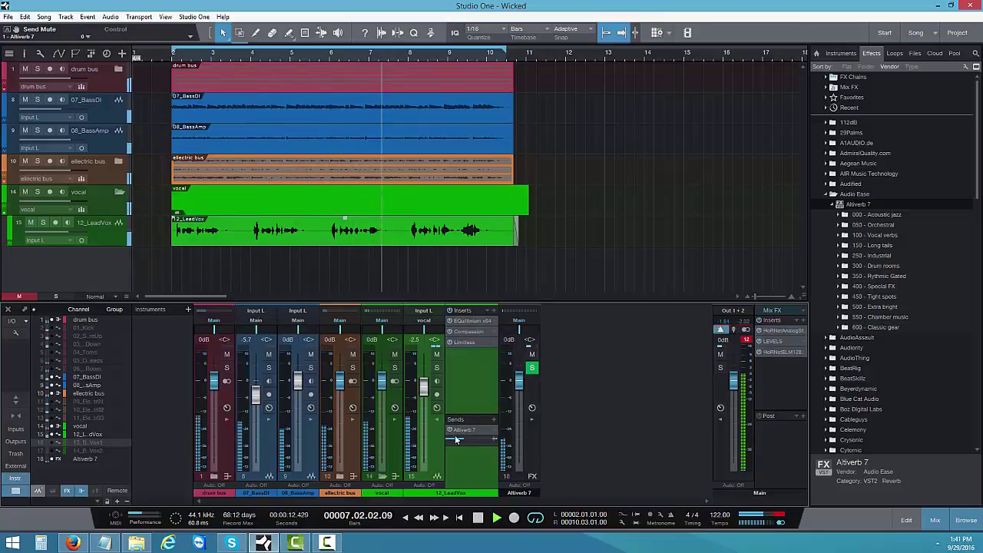
mouse_move(463, 447)
scroll(463, 447, down, 10)
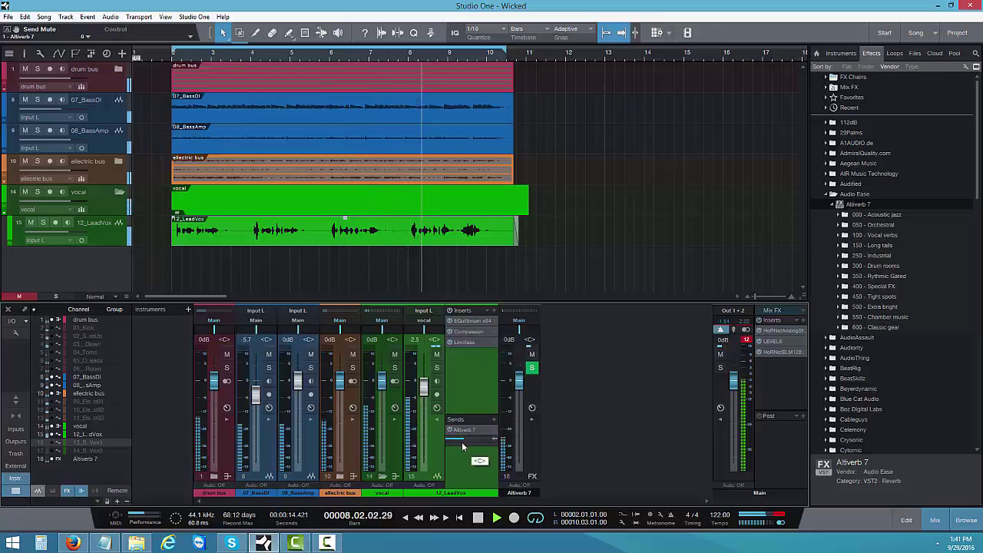
scroll(463, 447, up, 10)
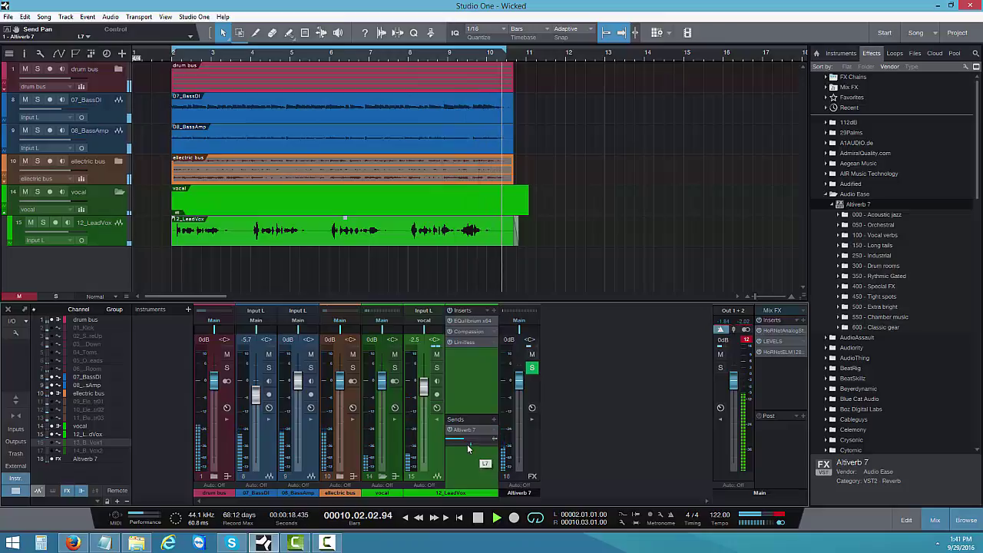
scroll(461, 443, up, 3)
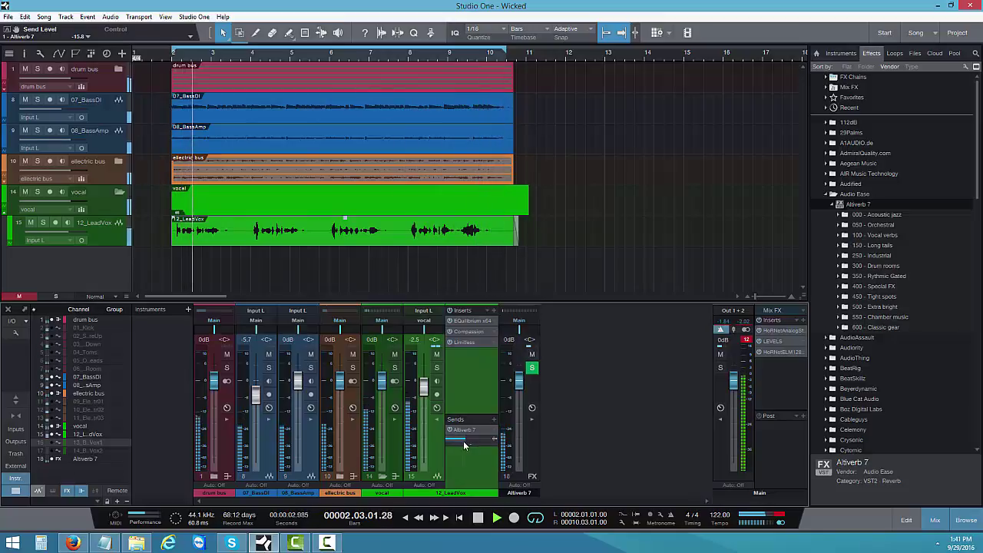
mouse_move(466, 443)
drag(464, 444, 461, 443)
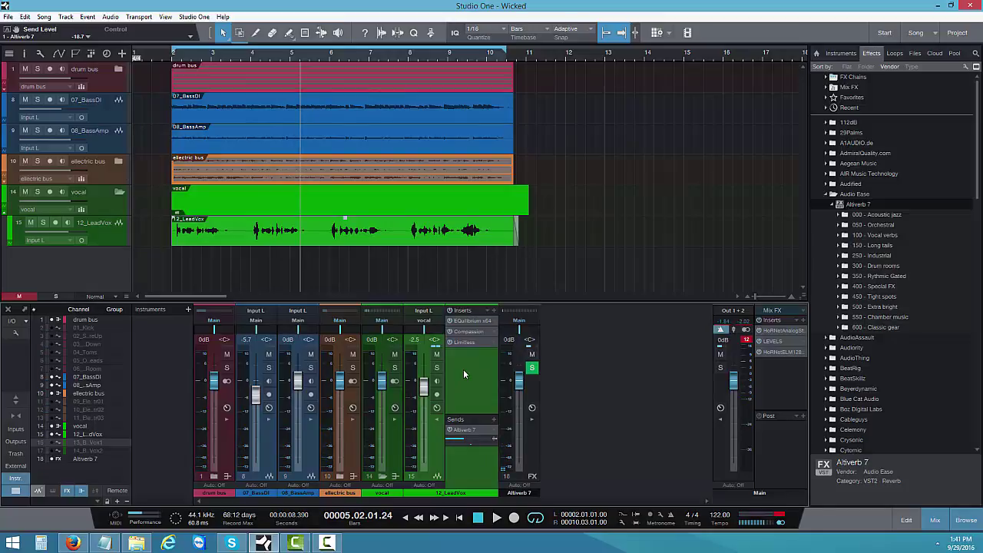
Mute and re-enable the Altiverb 7 send on 12_LeadVox while playing the mix to compare it with and without reverb
click(448, 430)
click(496, 519)
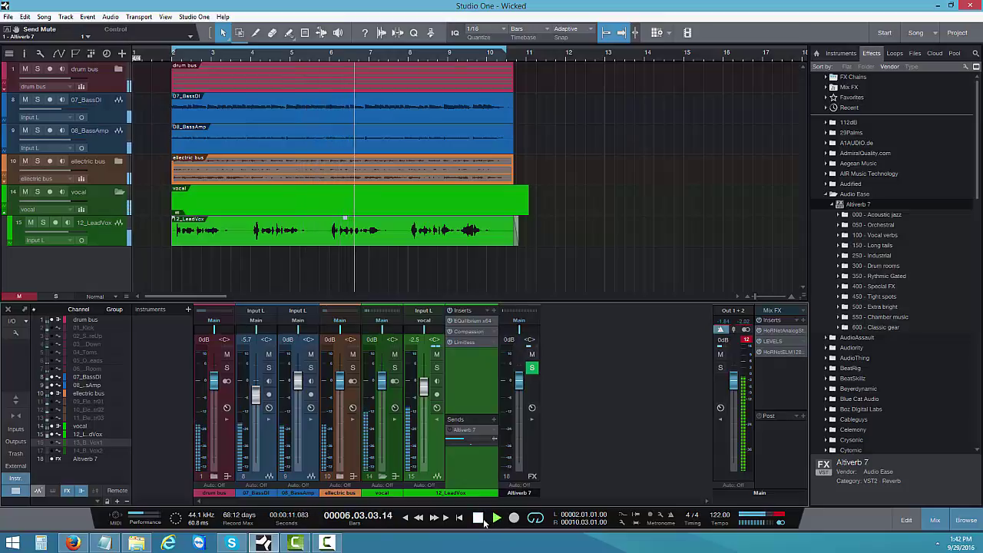
click(478, 518)
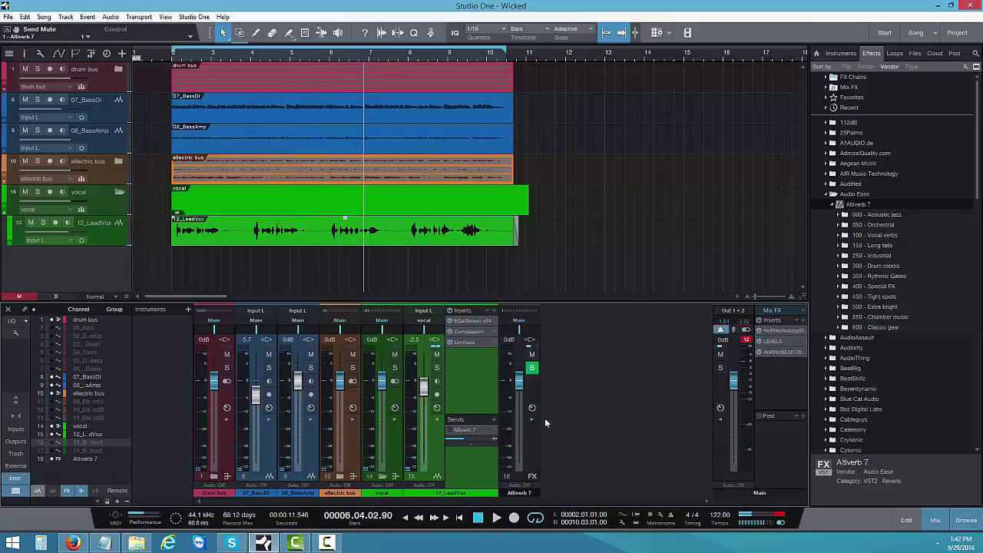
click(496, 518)
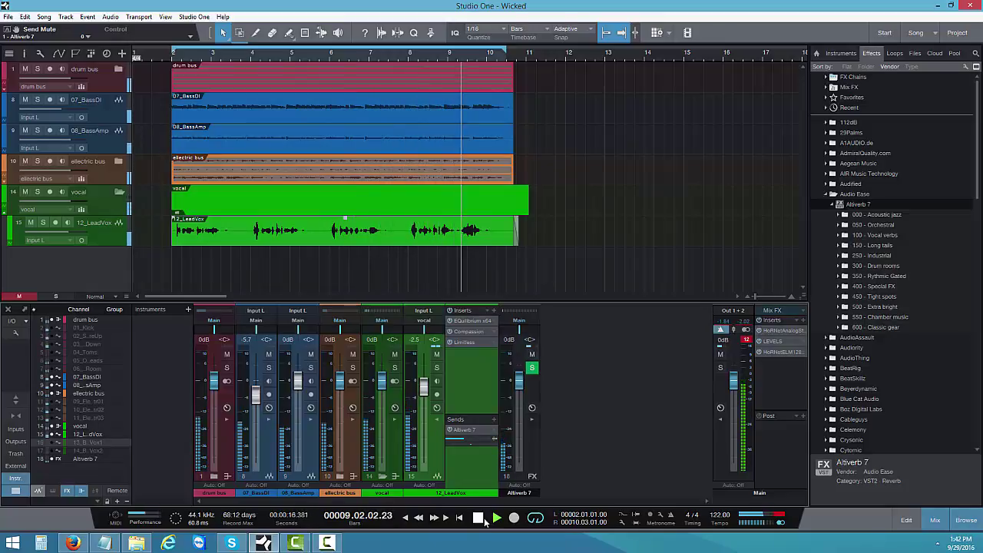
click(482, 517)
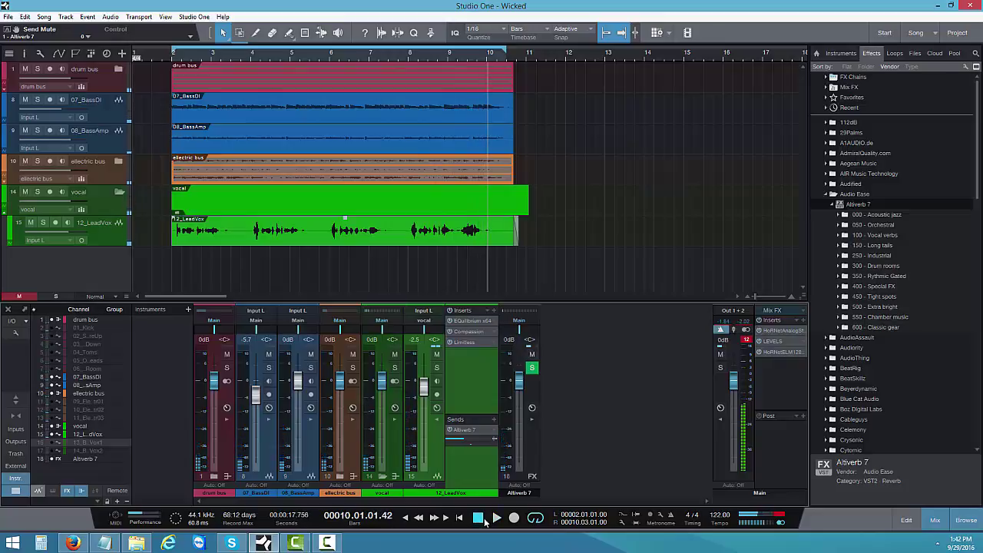